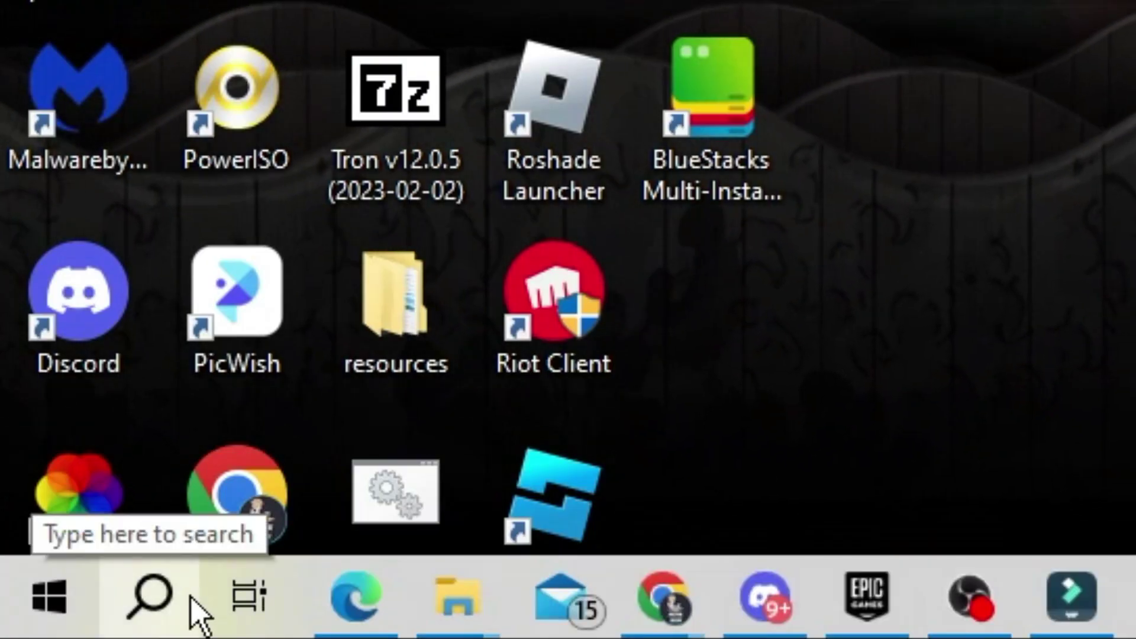
Step: Search the taskbar for 'command prompt' and launch it as administrator
click(49, 626)
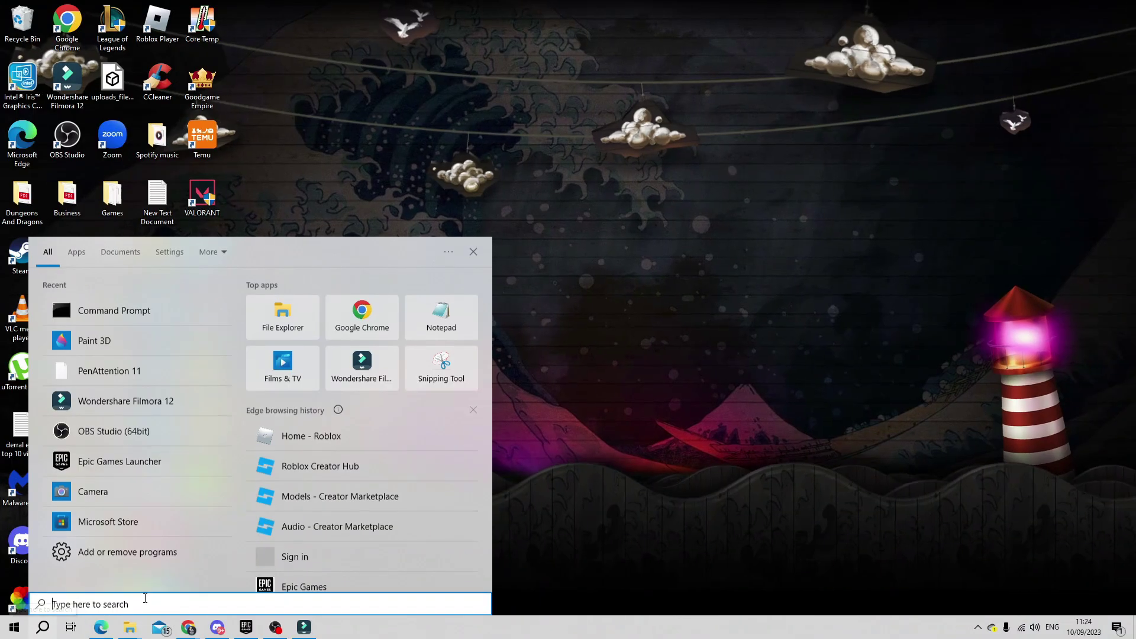
text(comman)
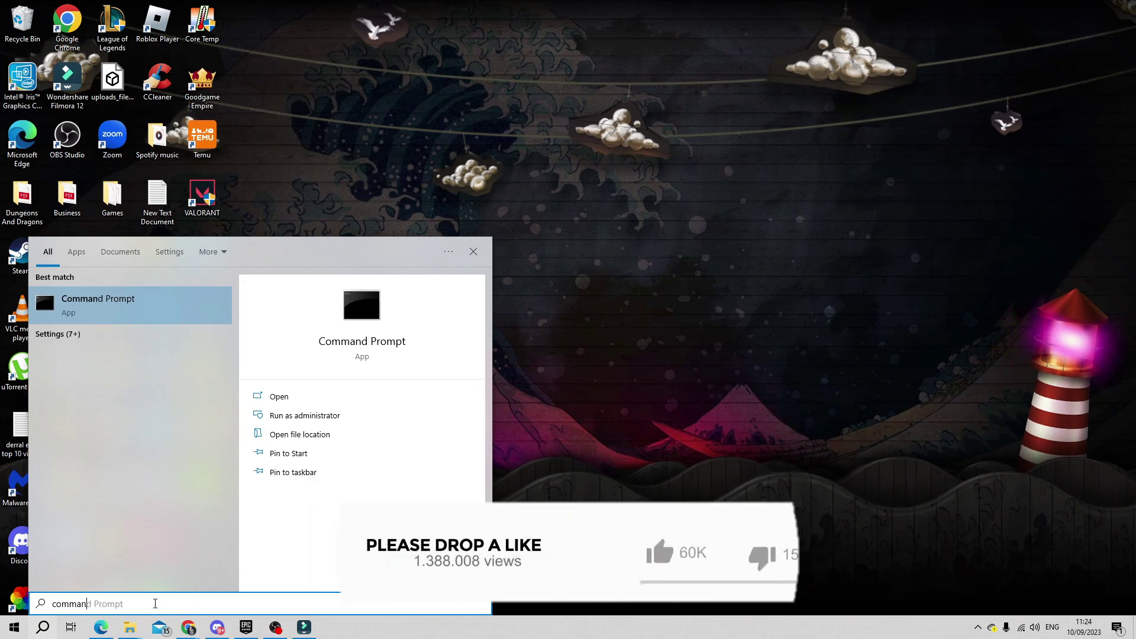
text(d prompt)
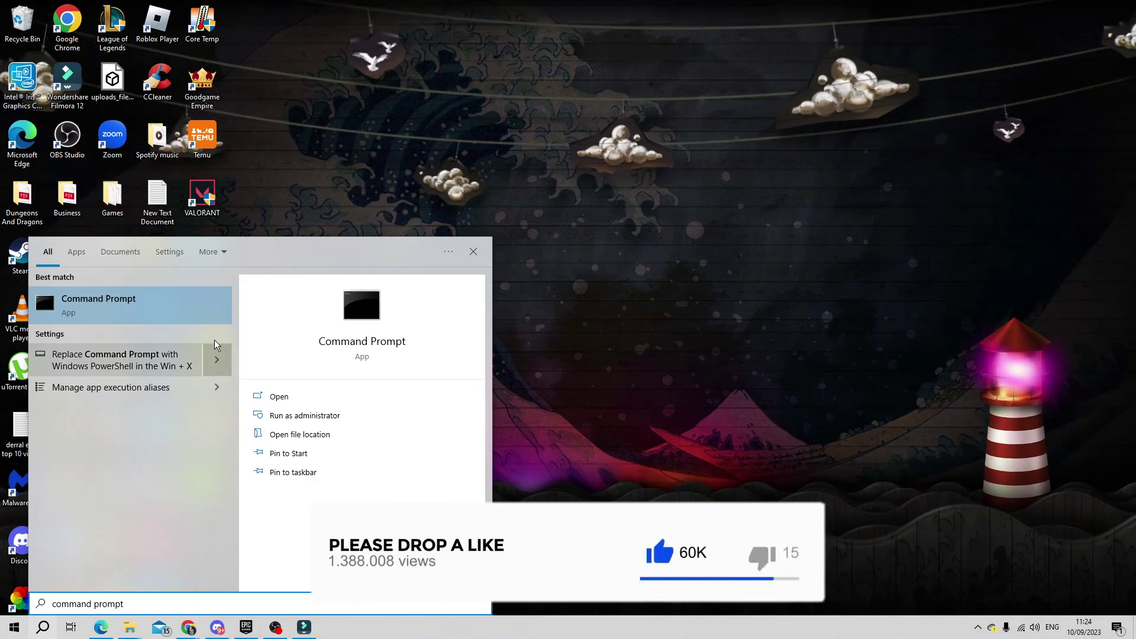
right_click(146, 305)
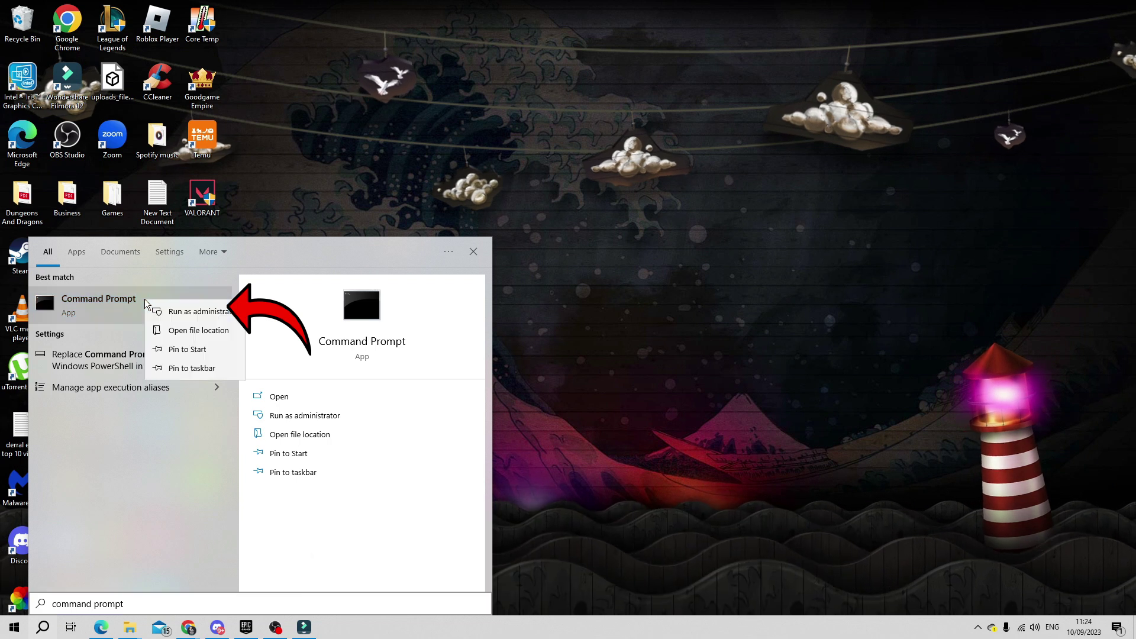
click(208, 315)
text(bcdedit /set hype)
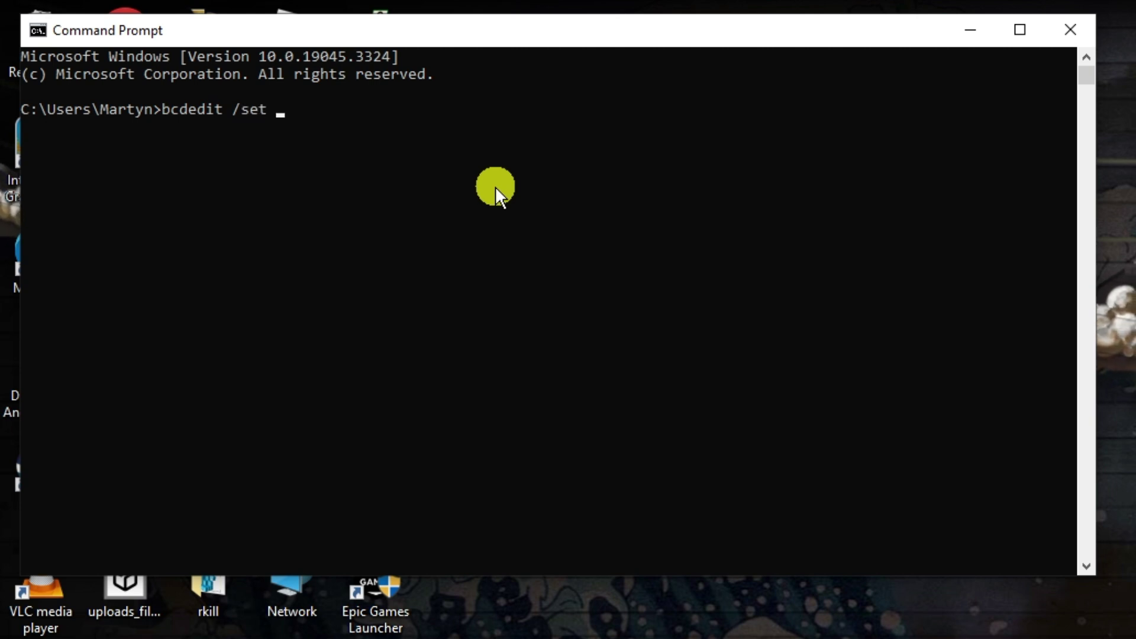
text(rvi)
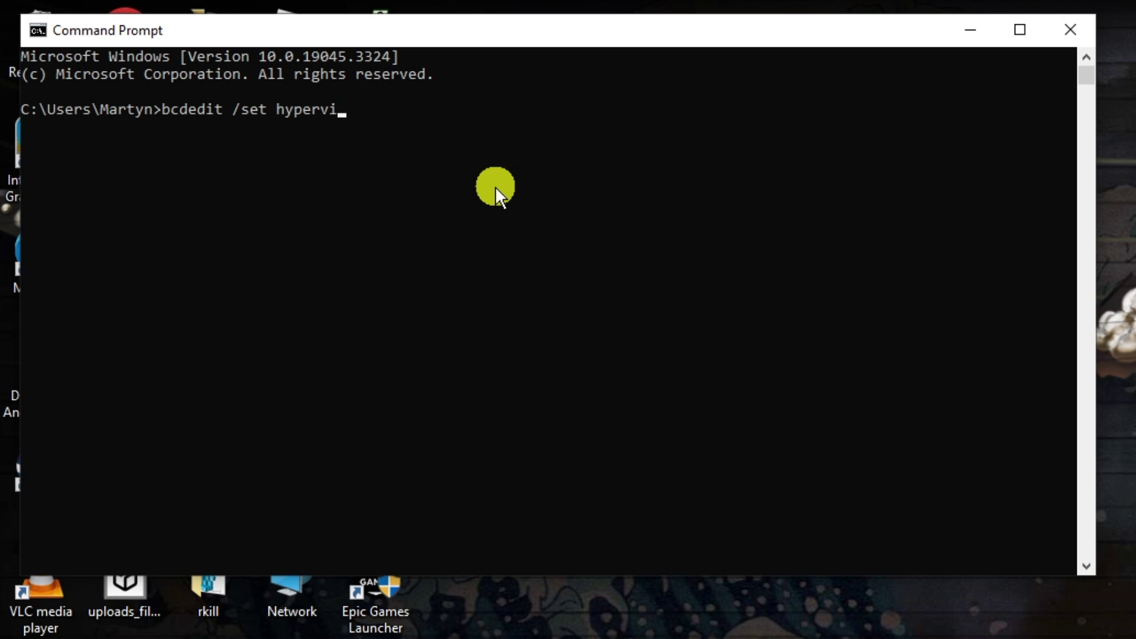
text(sor l)
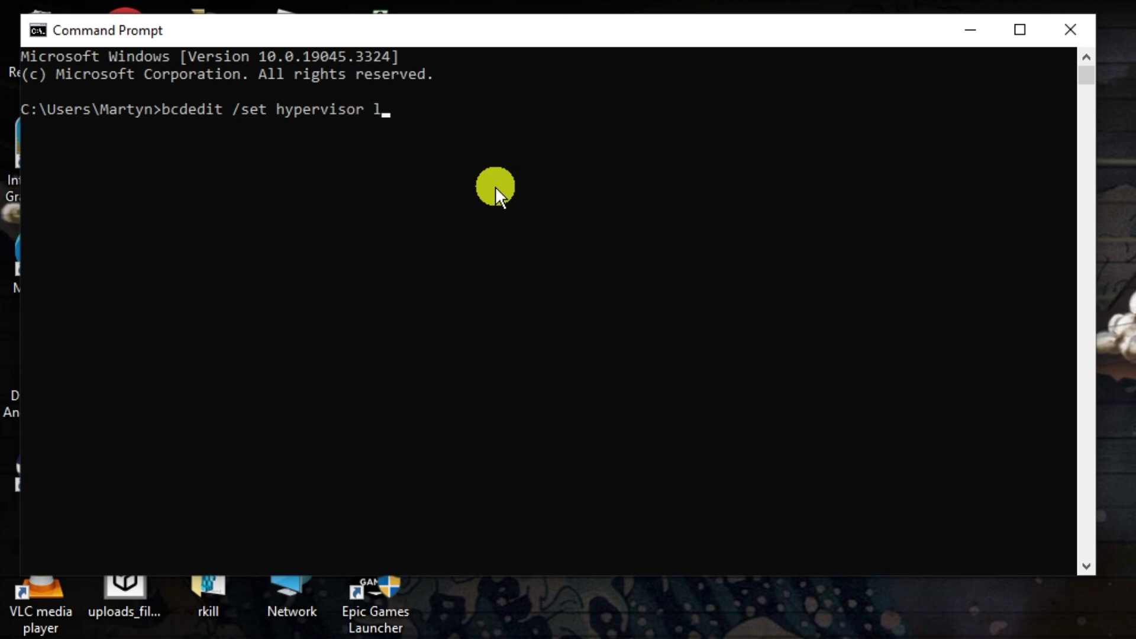
text(aunch ty)
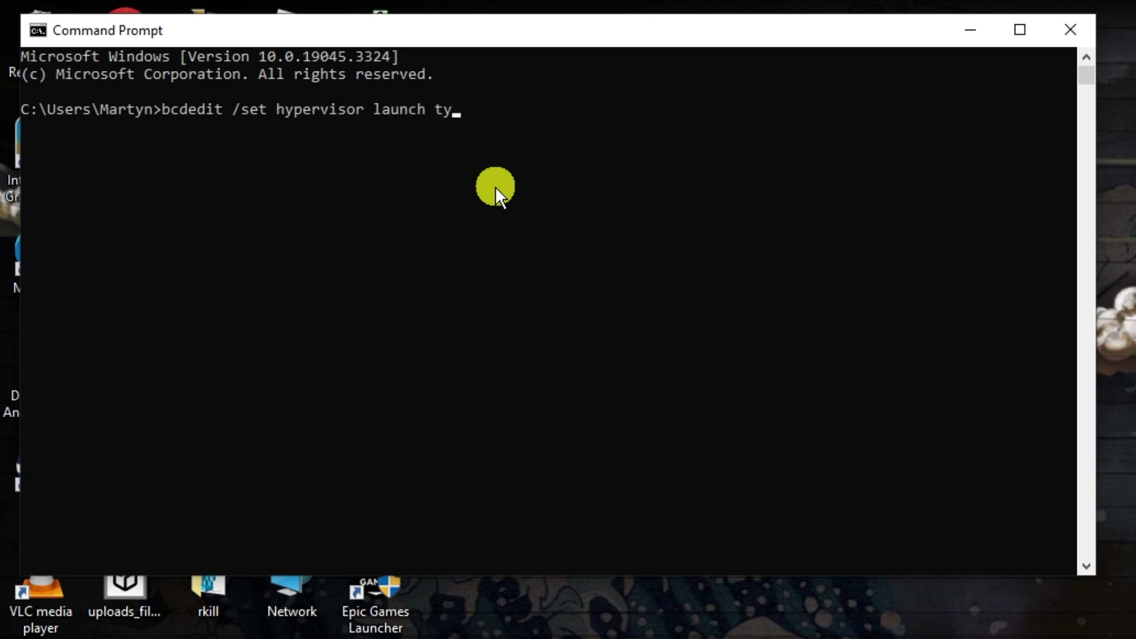
text(pe off)
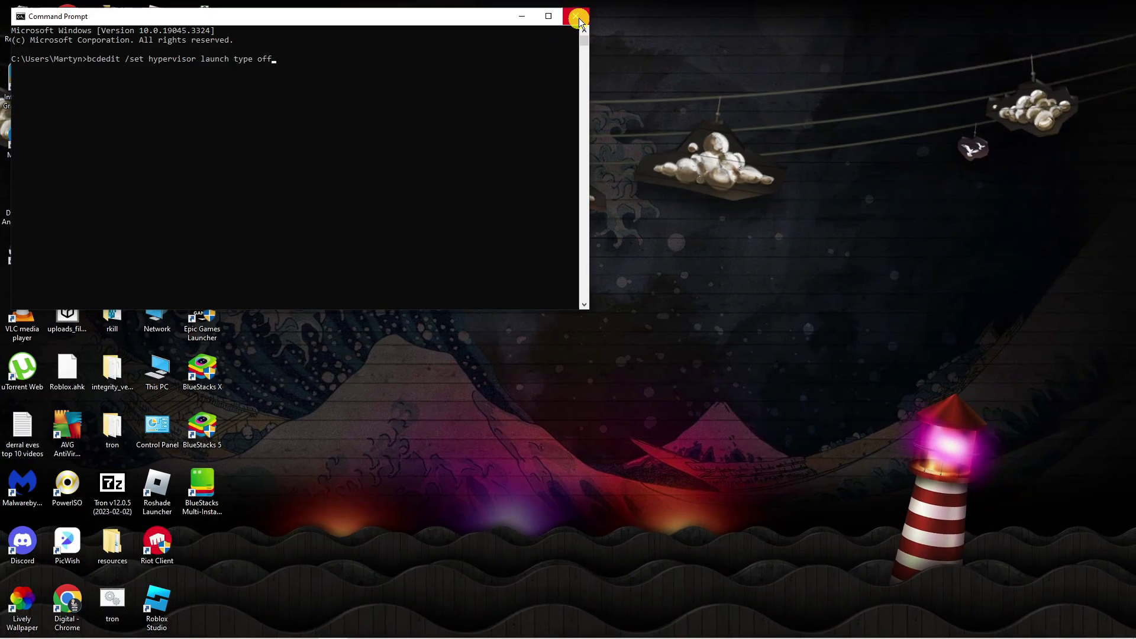
Step: Close Command Prompt, then open the Start menu's Power options and dismiss Start
click(578, 14)
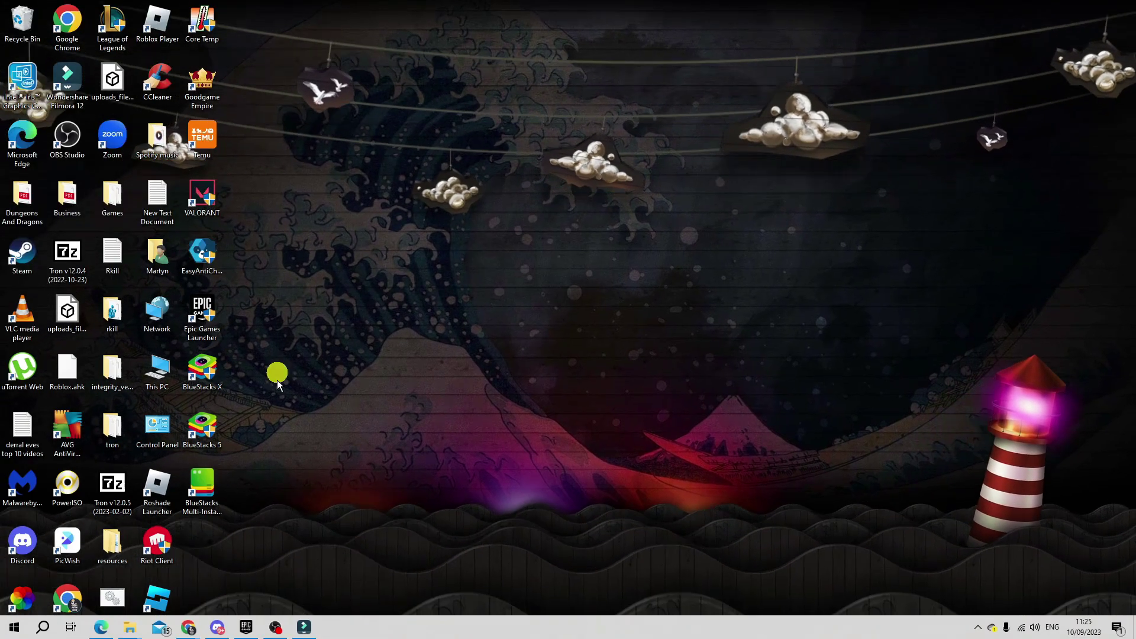
click(14, 627)
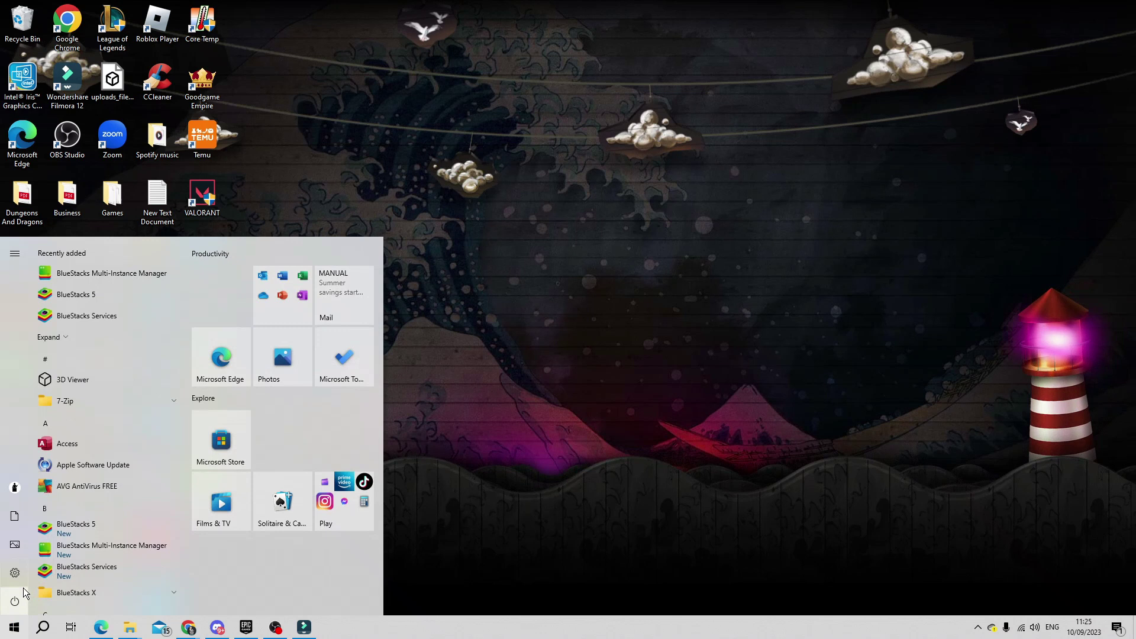
click(18, 602)
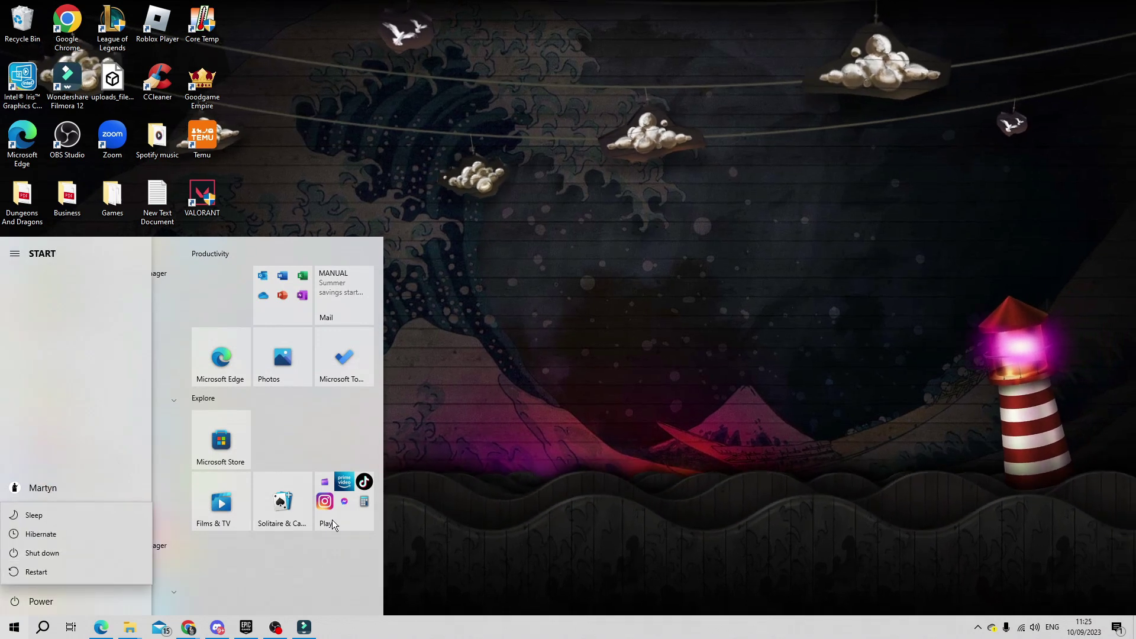
click(652, 453)
click(586, 323)
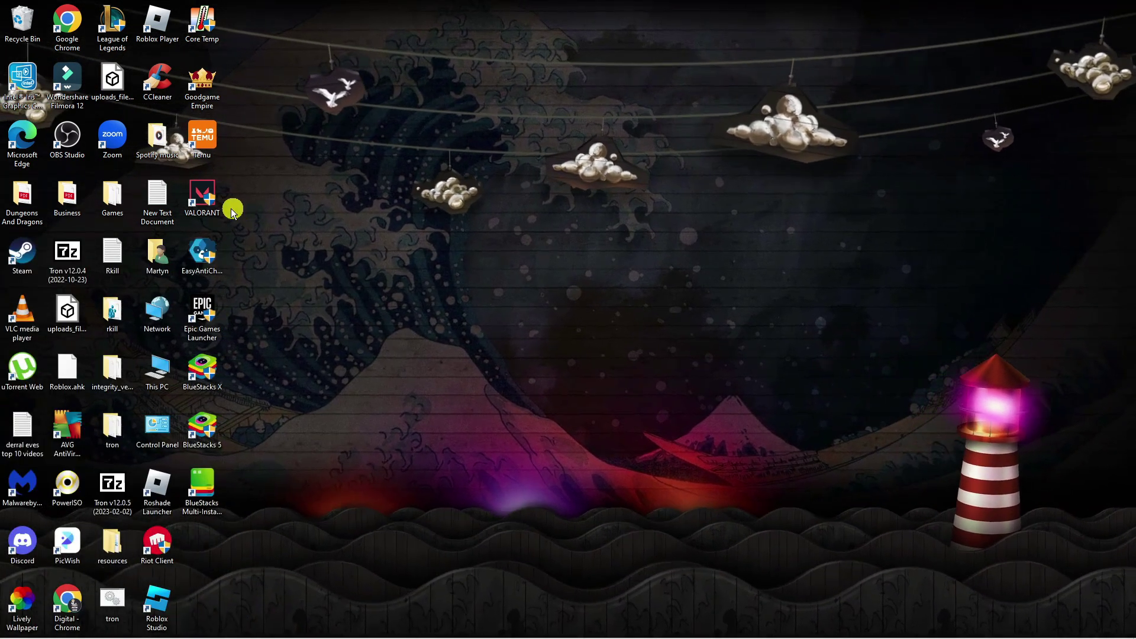